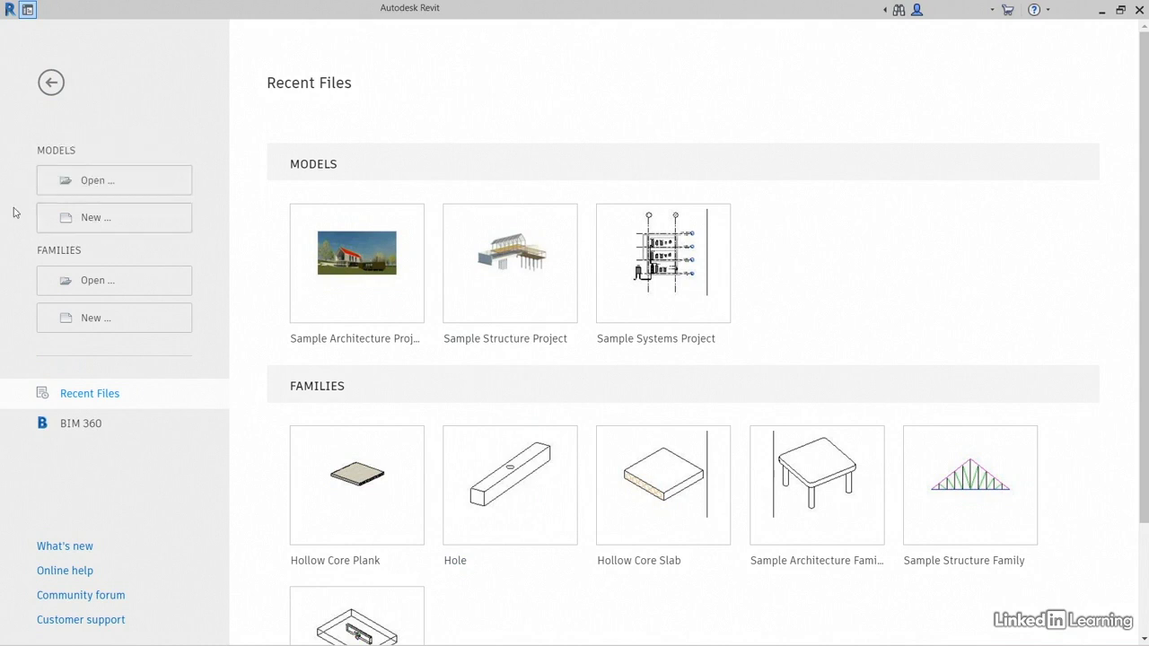
# Start a new project and review the Template file choices, leaving the template unchanged.
pyautogui.click(99, 222)
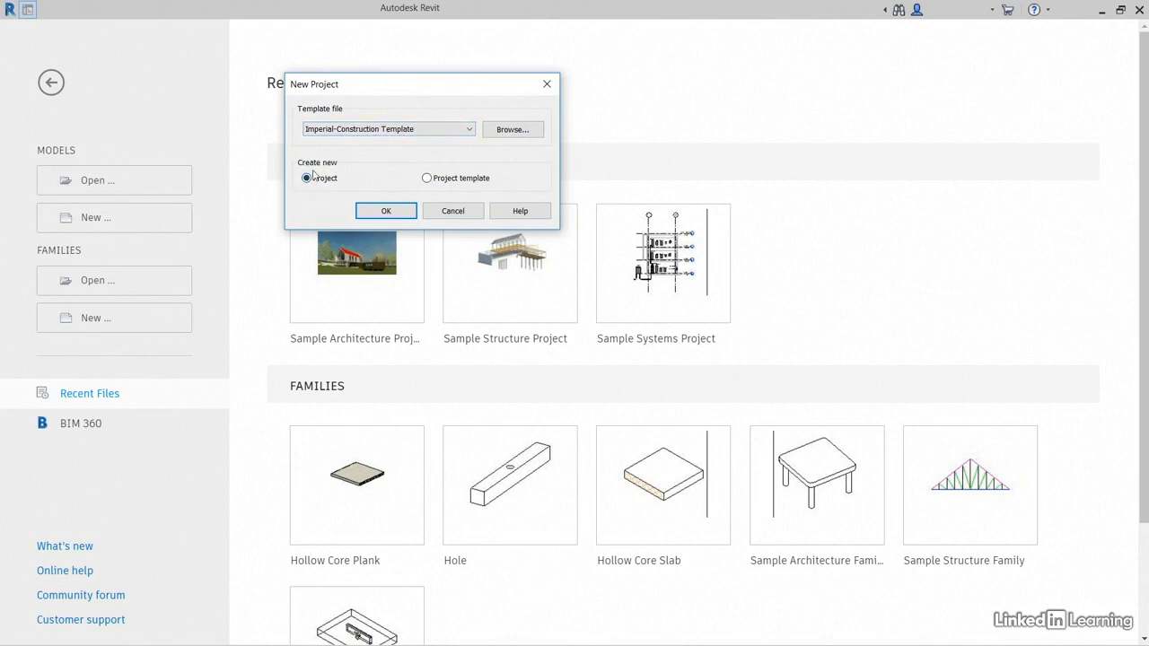
pyautogui.click(385, 129)
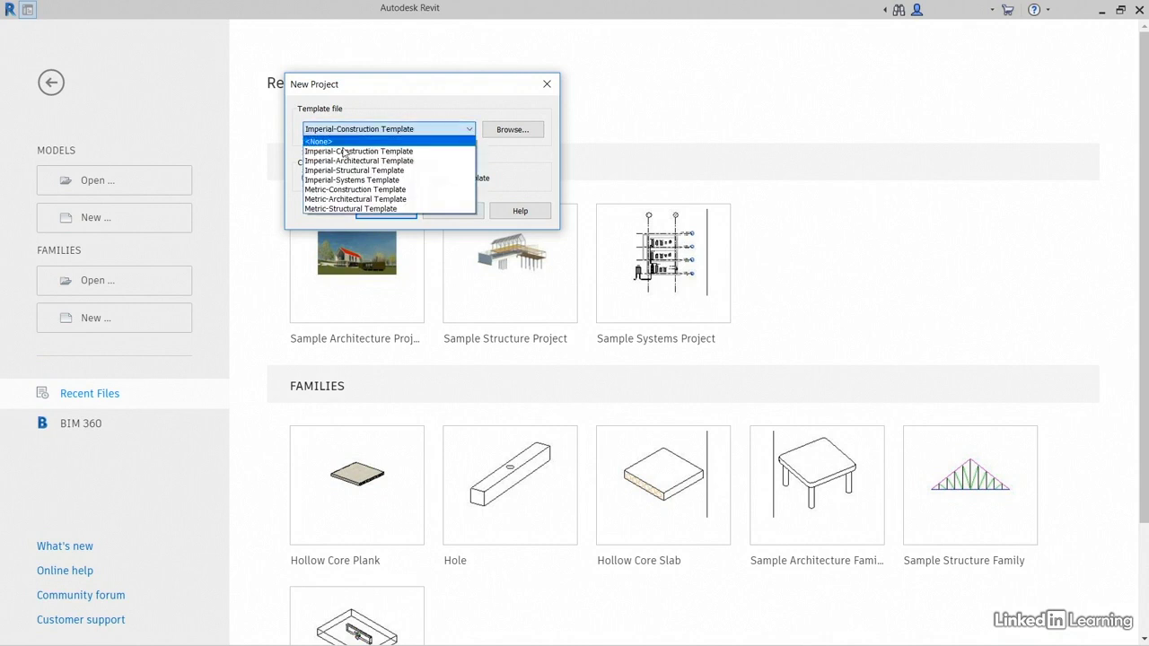
pyautogui.click(370, 103)
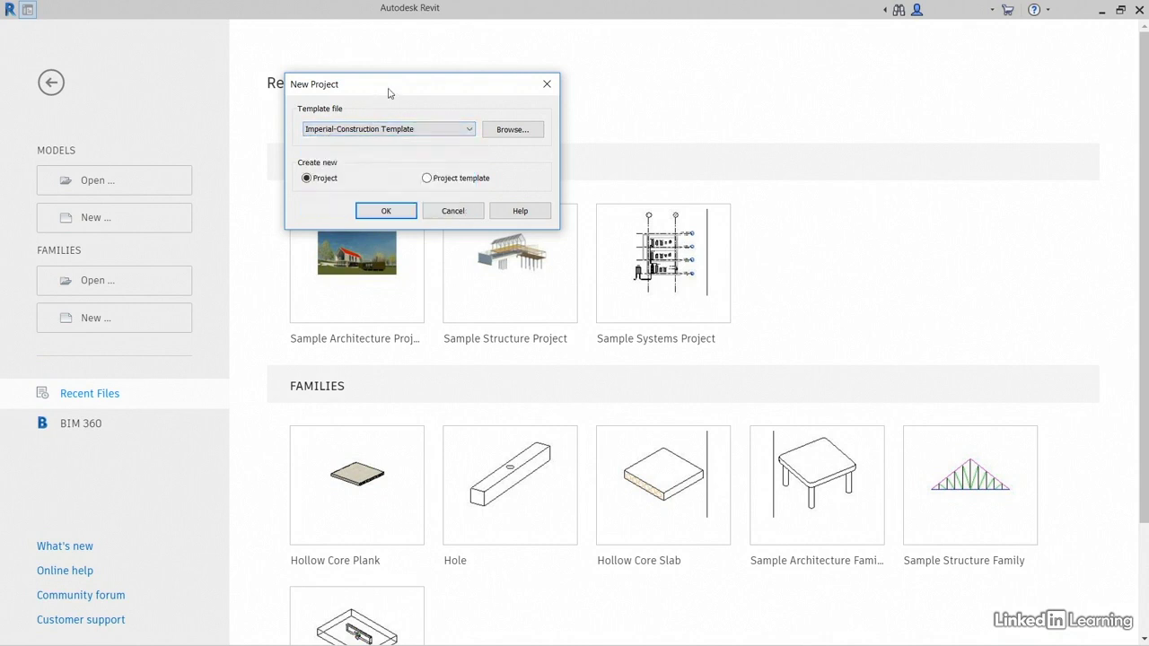
# Browse to the English_I templates folder and create the project from Electrical-Default.rte.
pyautogui.click(498, 133)
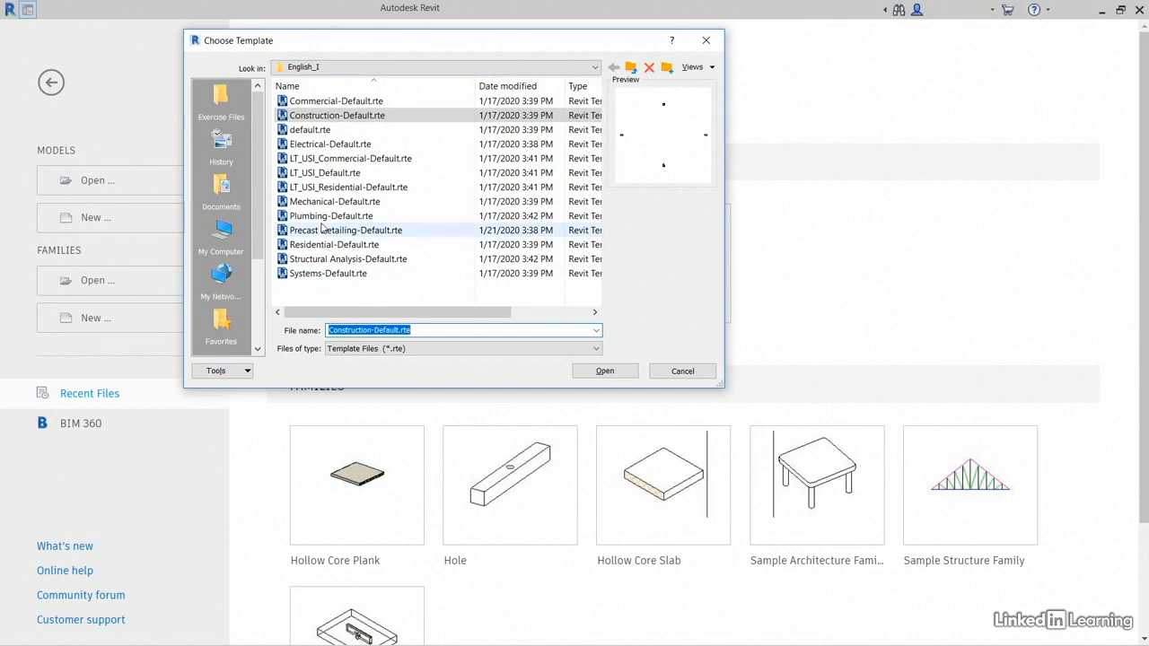
pyautogui.click(631, 70)
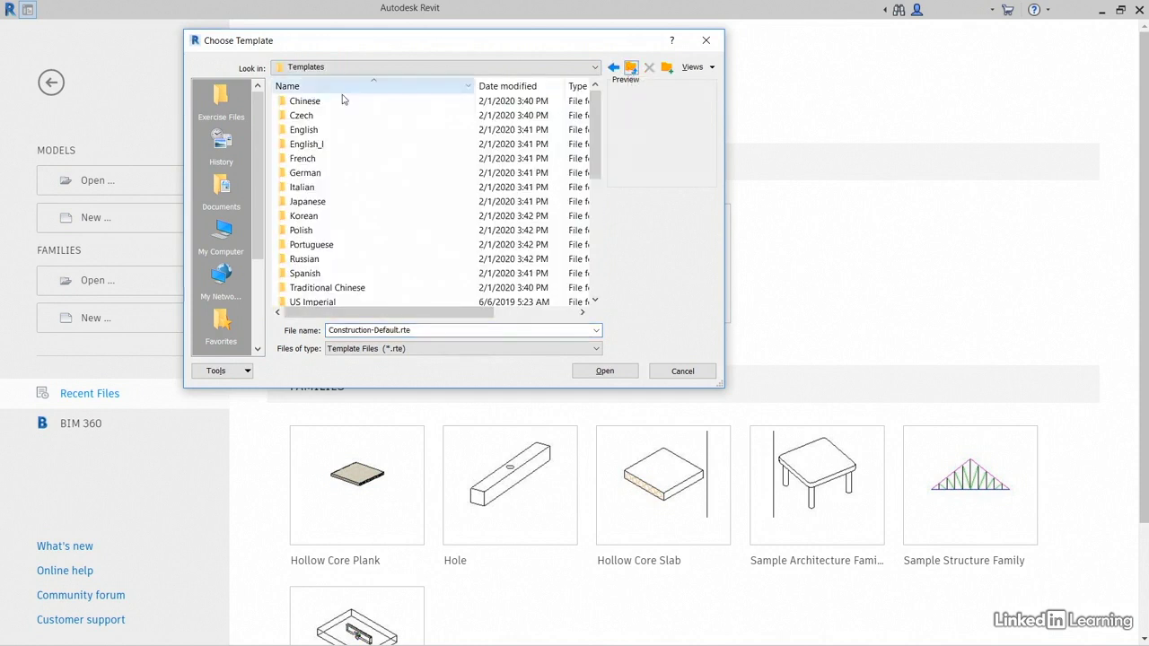
pyautogui.scroll(-2, 379, 189)
pyautogui.scroll(-1, 381, 187)
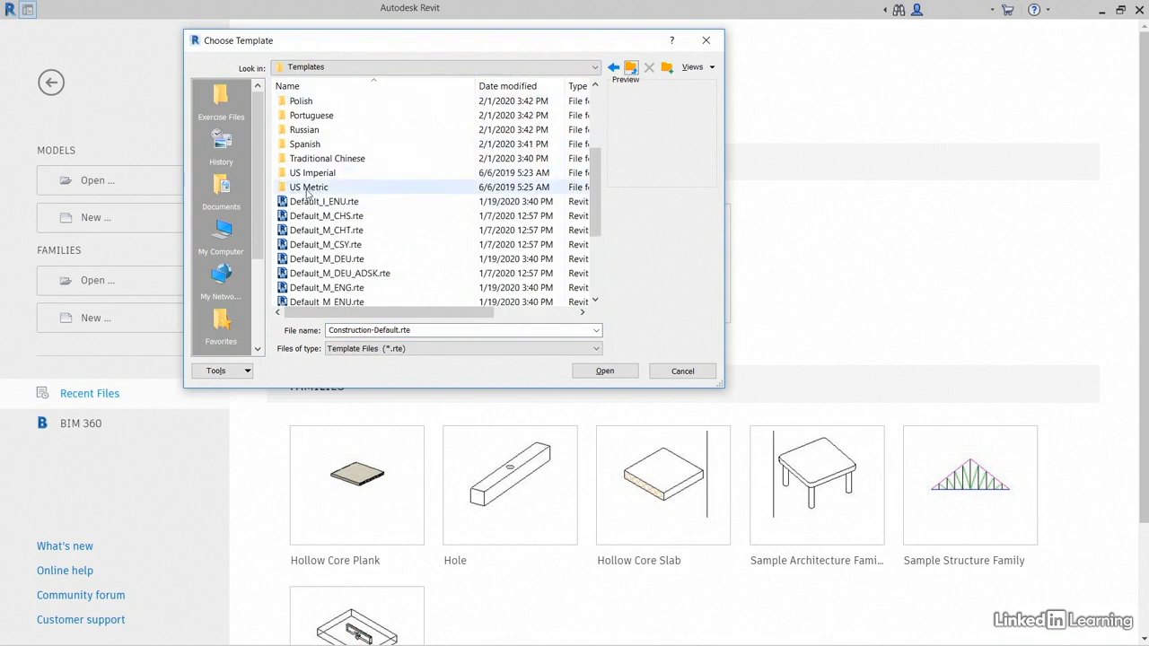
pyautogui.scroll(2, 350, 190)
pyautogui.scroll(1, 350, 186)
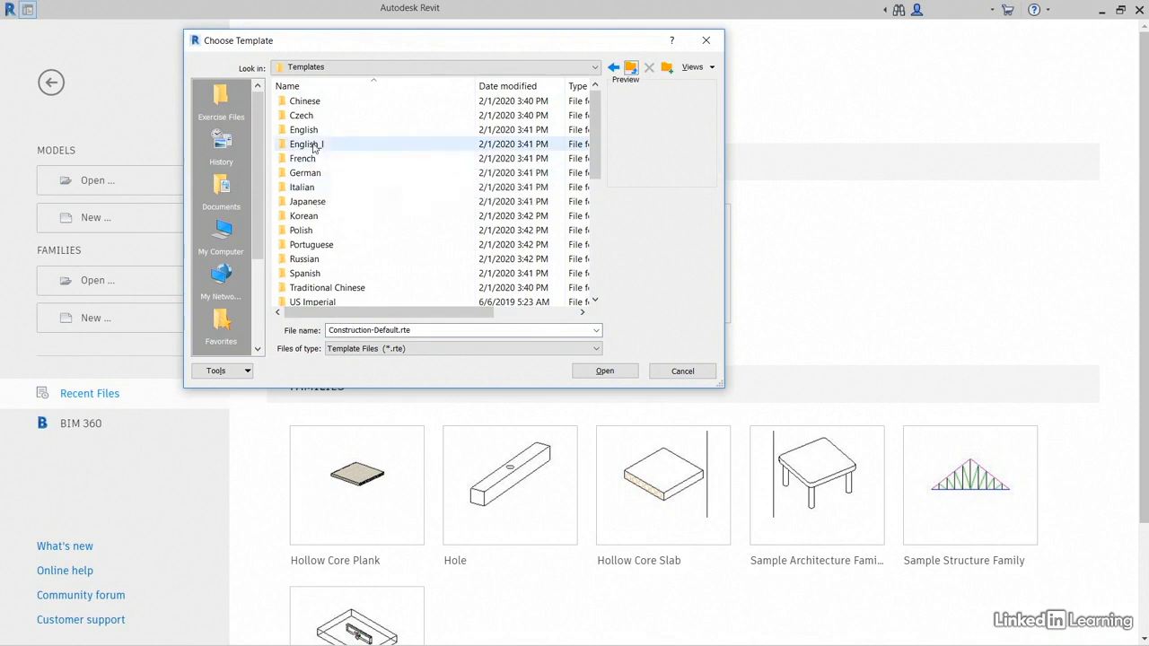
pyautogui.scroll(-4, 314, 146)
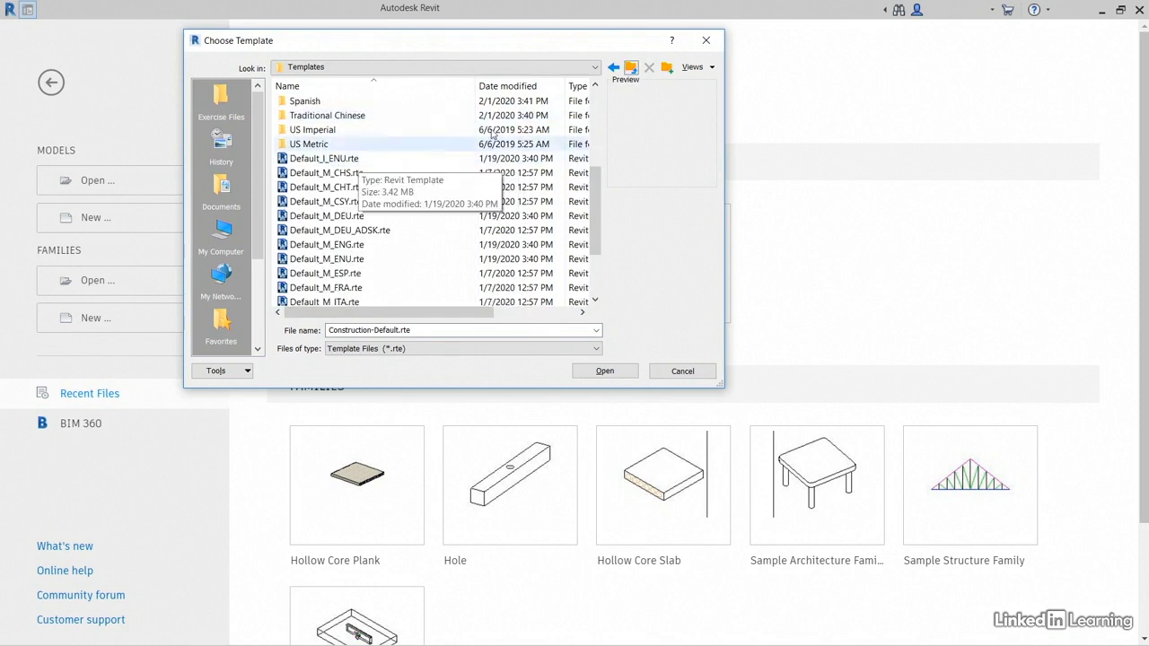
pyautogui.click(614, 70)
pyautogui.click(341, 144)
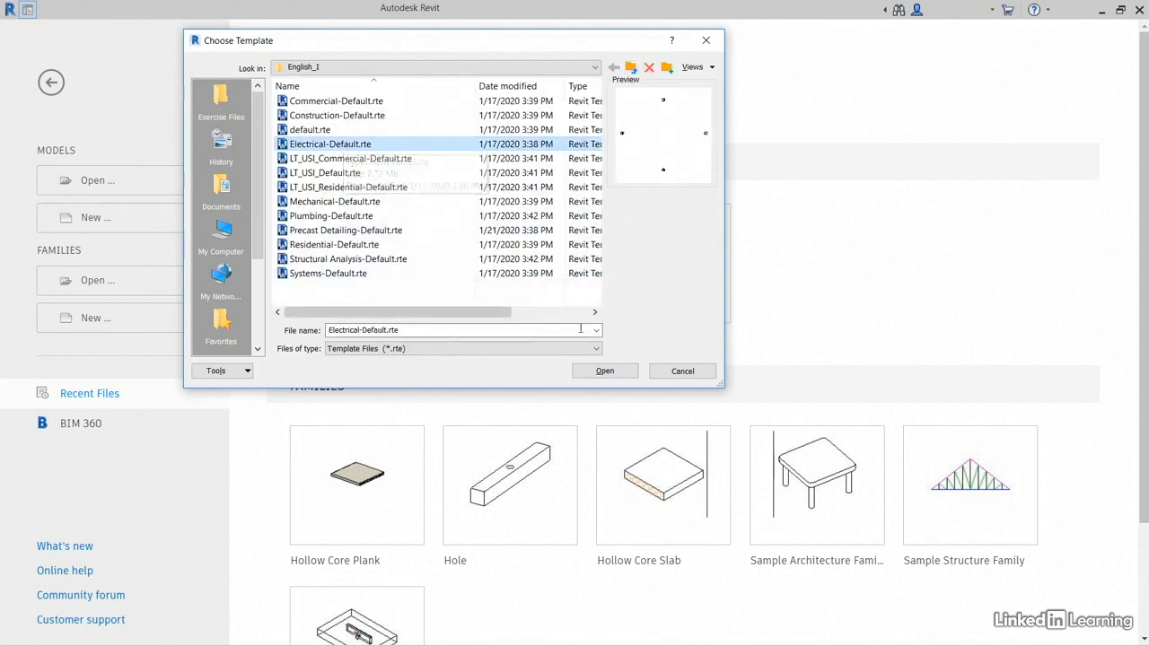
pyautogui.click(593, 371)
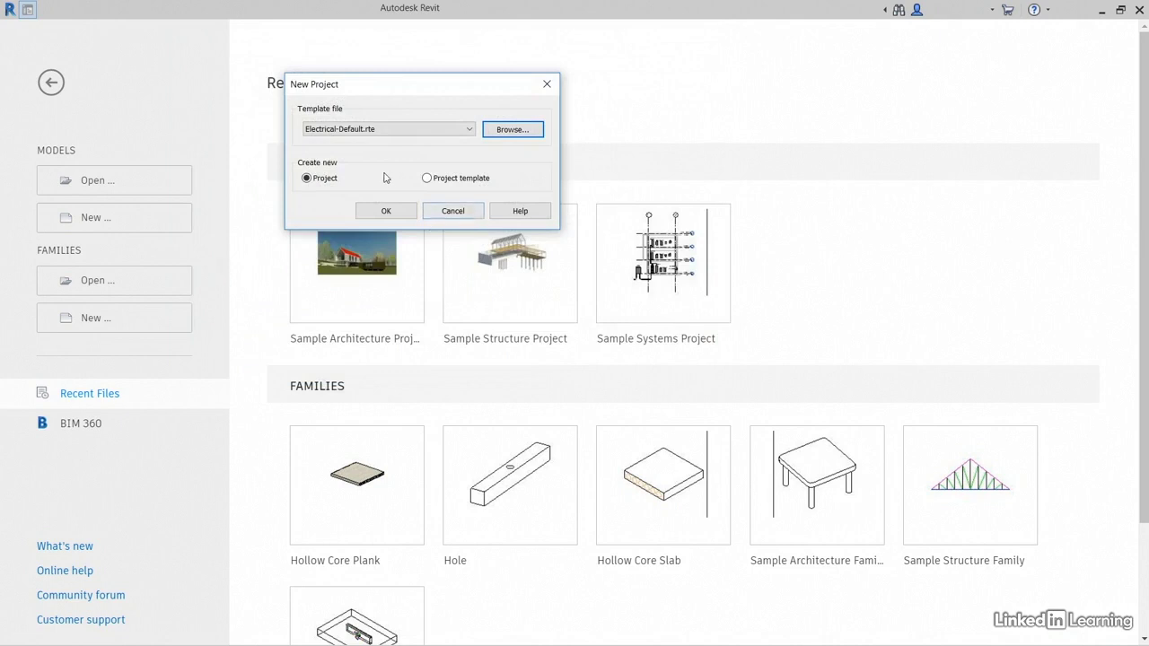
pyautogui.click(385, 211)
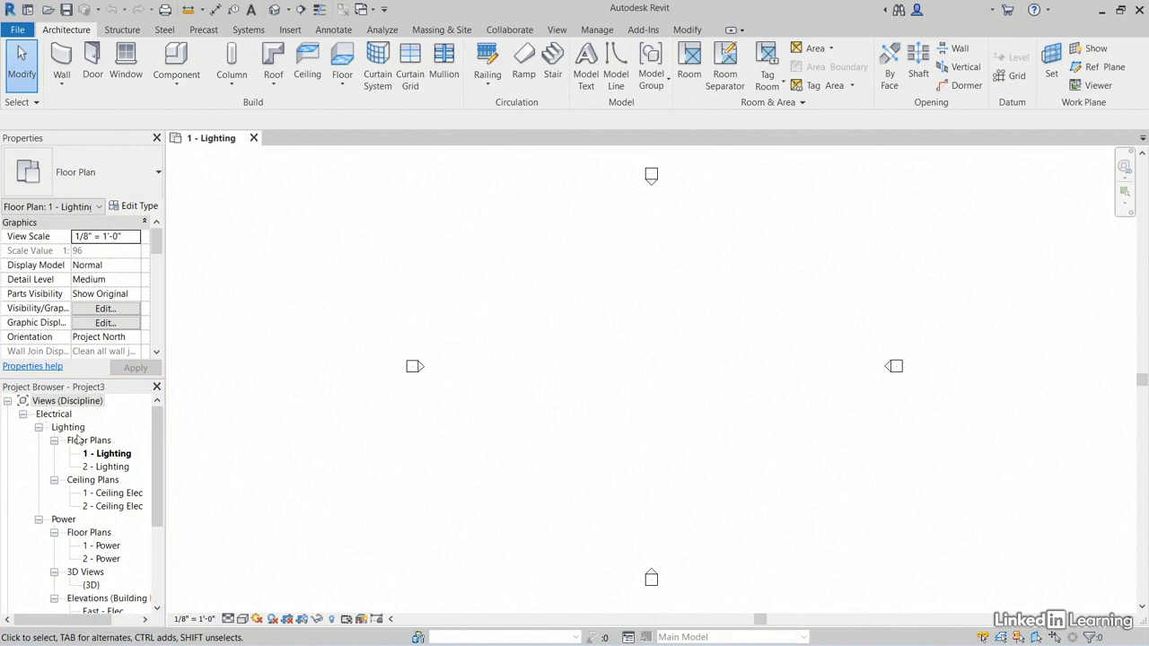
# Open the Power > Floor Plans > 1 - Power view from the Project Browser.
pyautogui.moveTo(156, 438); pyautogui.dragTo(157, 490)
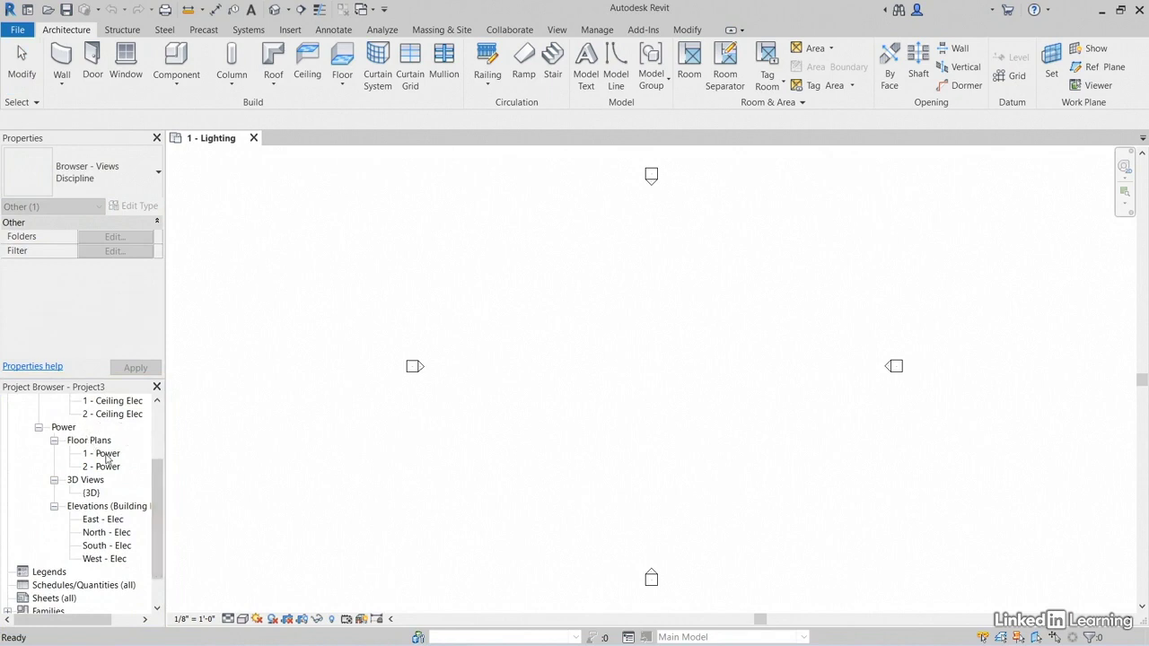
pyautogui.doubleClick(106, 456)
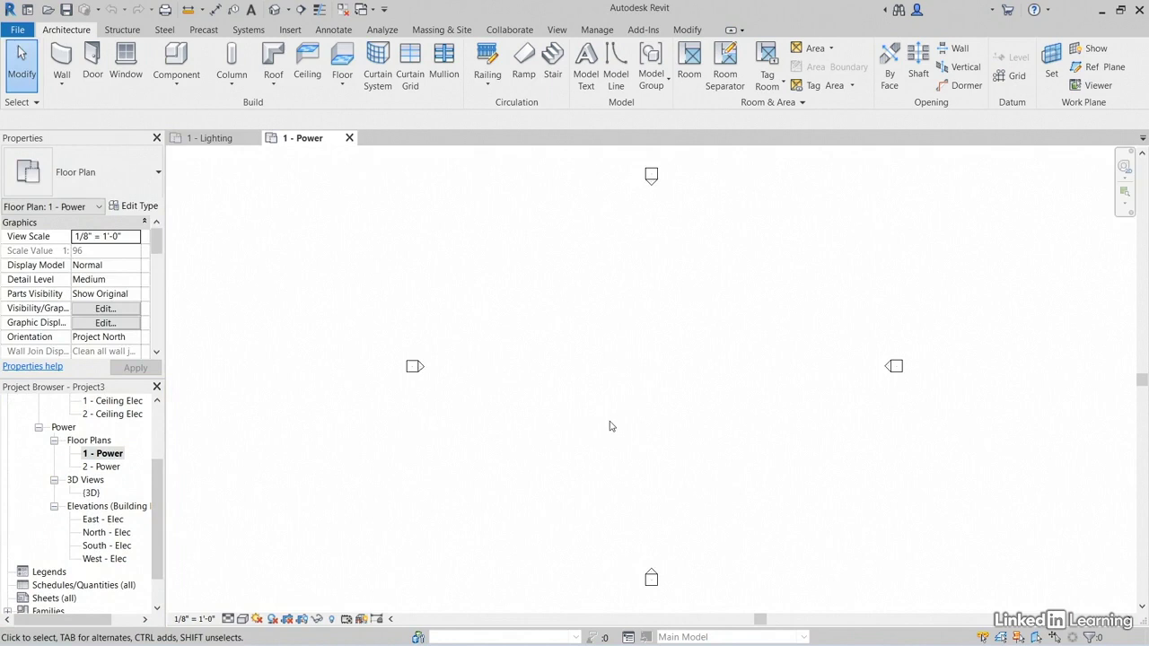
pyautogui.moveTo(609, 426); pyautogui.dragTo(511, 421, button='middle')
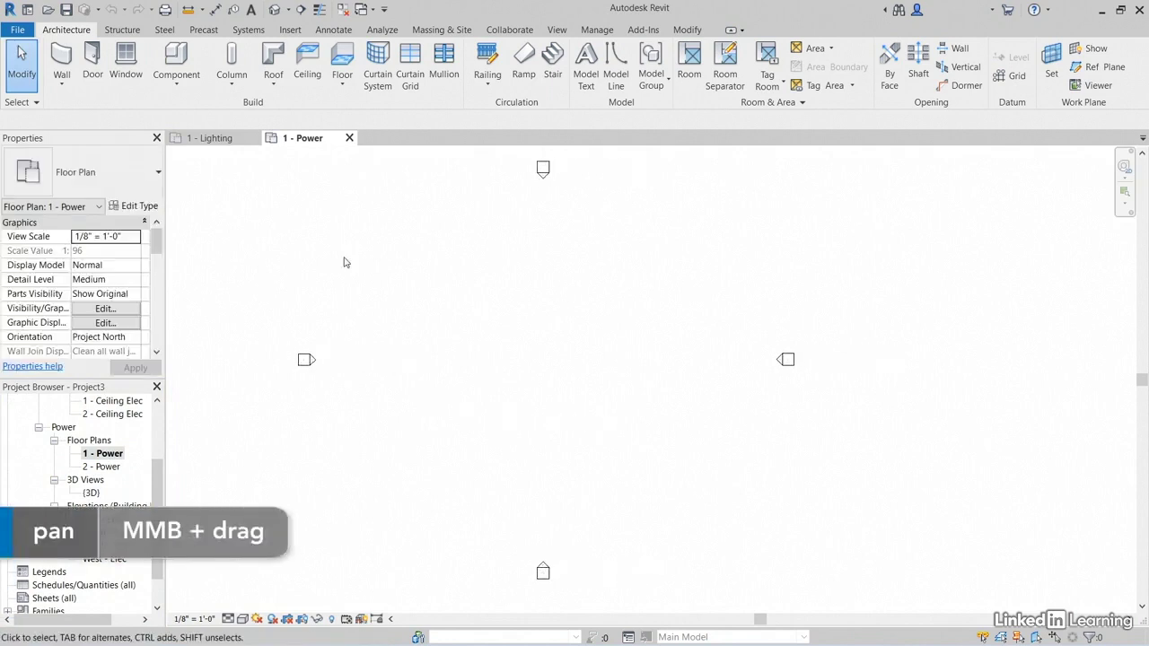
# Draw a test cable tray with horizontal, vertical and horizontal legs ending in a 45° diagonal.
pyautogui.click(247, 32)
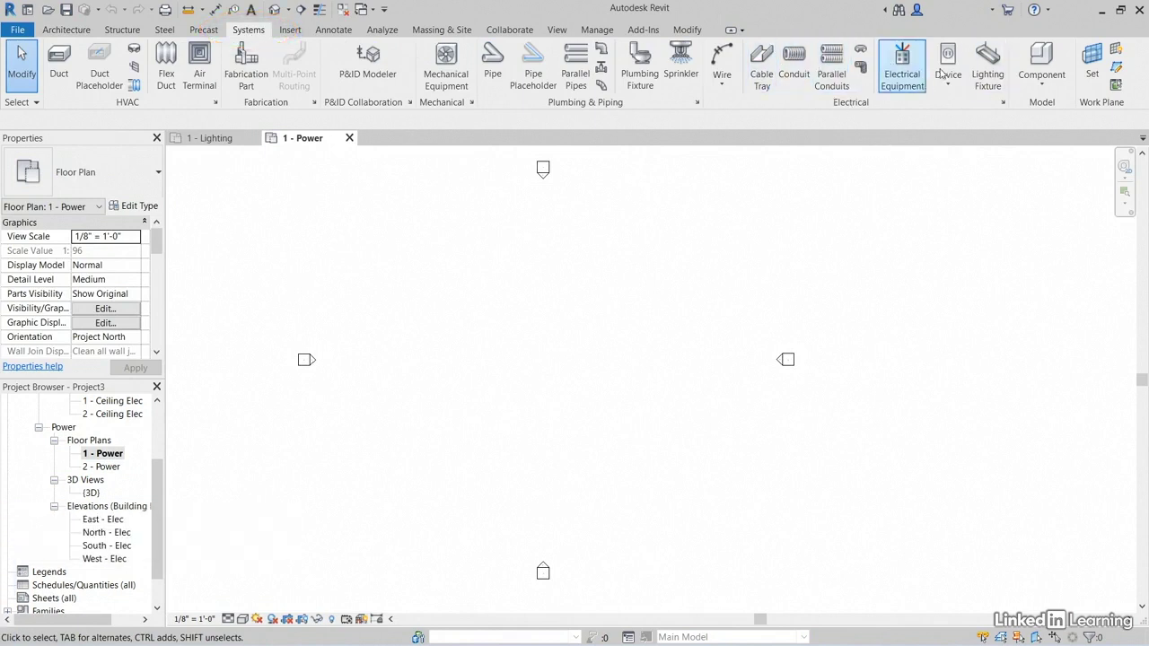
pyautogui.click(763, 68)
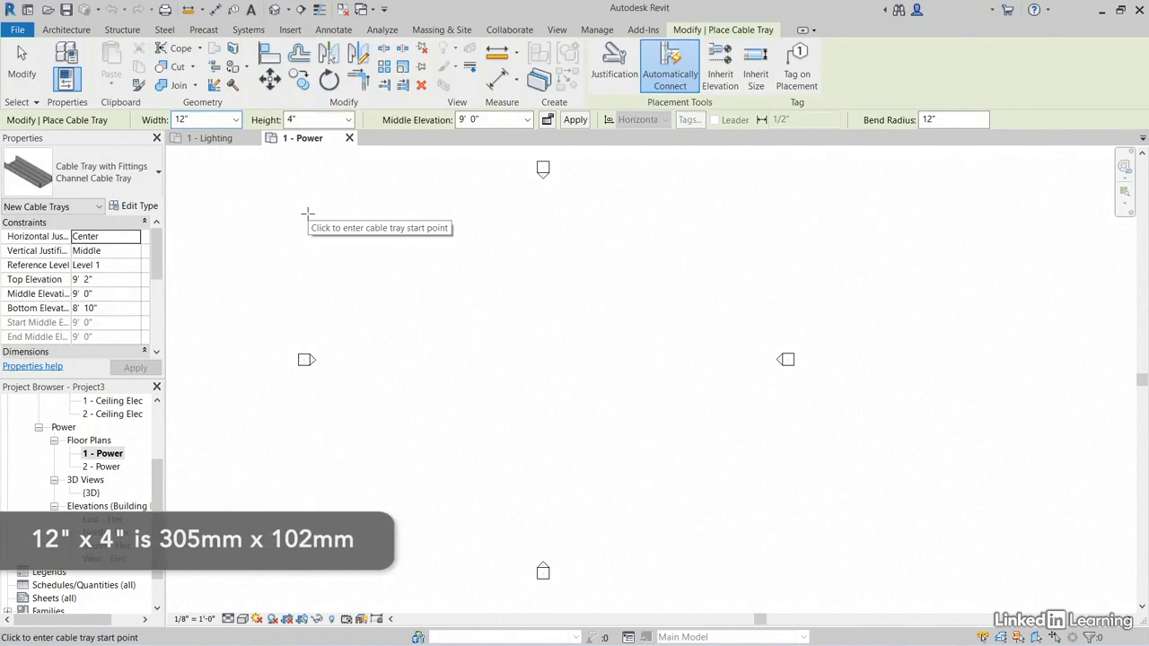
pyautogui.moveTo(495, 361); pyautogui.dragTo(476, 313, button='middle')
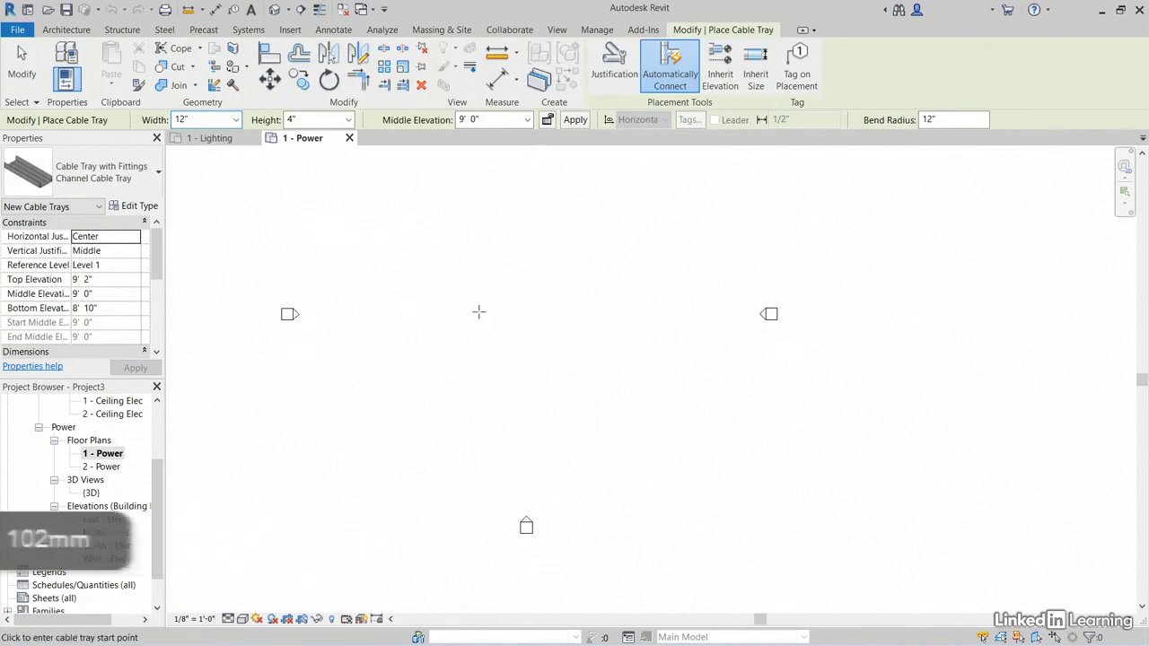
pyautogui.click(407, 316)
pyautogui.click(466, 315)
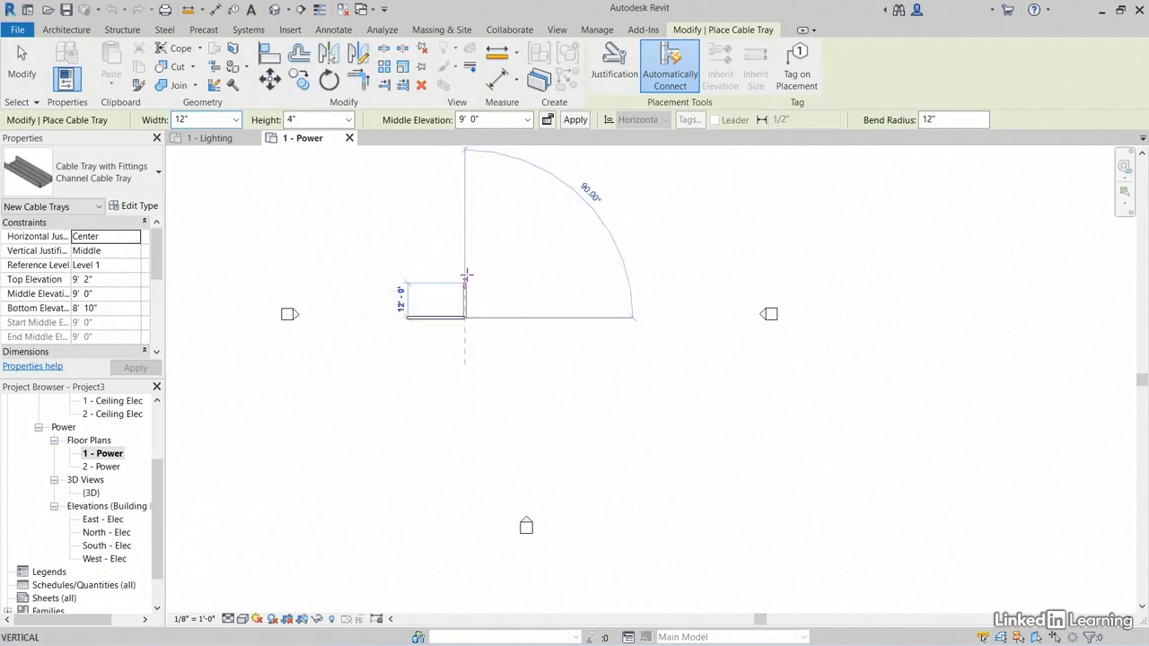
pyautogui.click(464, 258)
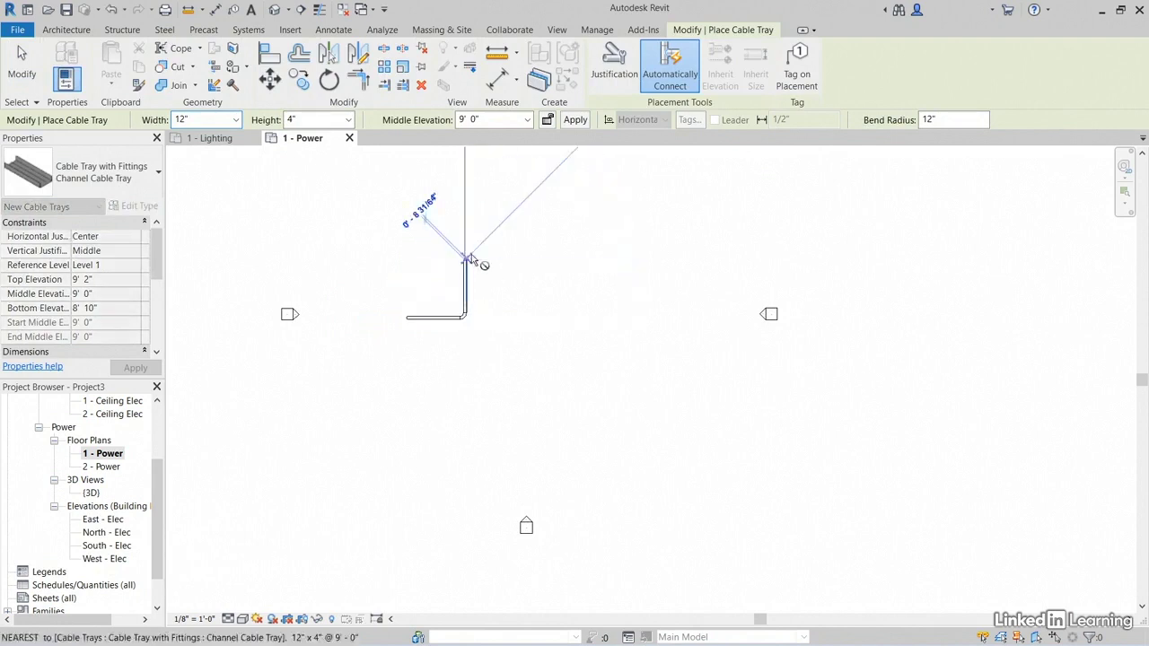
pyautogui.click(520, 260)
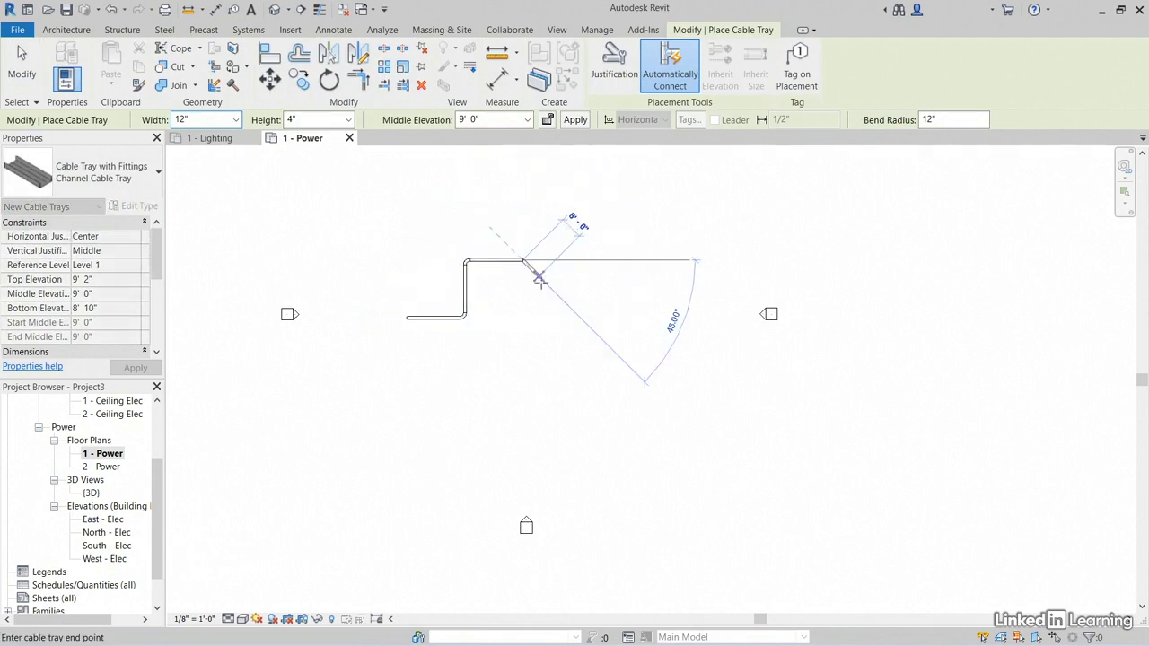
pyautogui.click(554, 293)
# Window-select every cable tray segment and elbow in the test run and delete them.
pyautogui.press('Escape')
pyautogui.press('Escape')
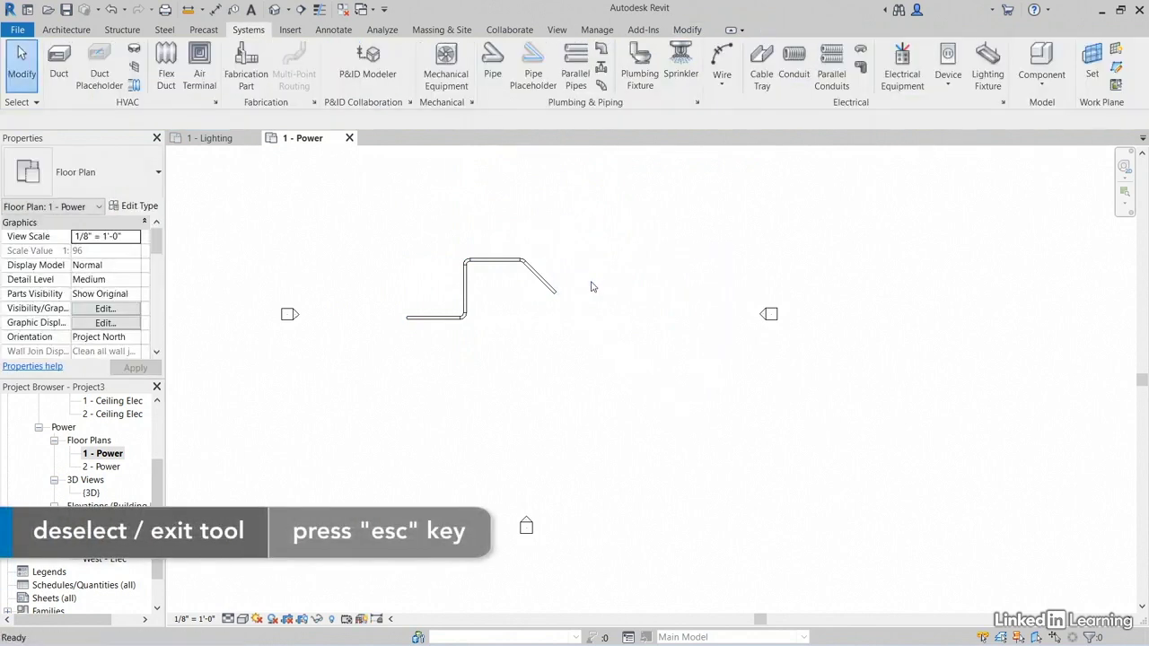
pyautogui.scroll(3, 506, 294)
pyautogui.scroll(2, 500, 288)
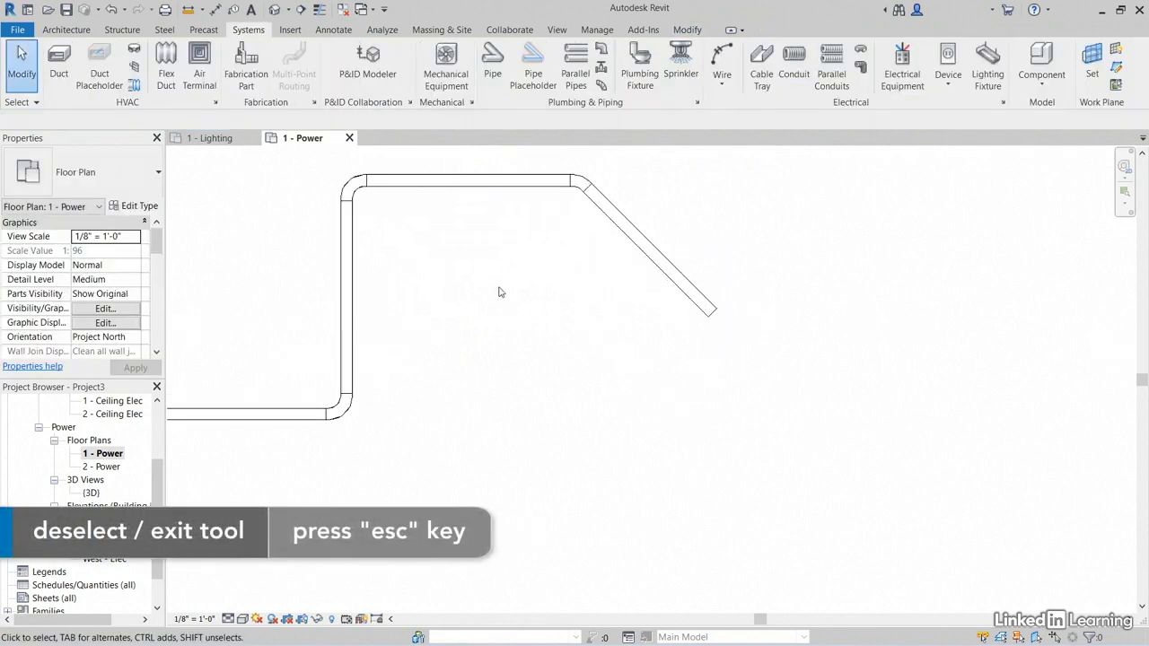
pyautogui.moveTo(498, 295); pyautogui.dragTo(612, 329, button='middle')
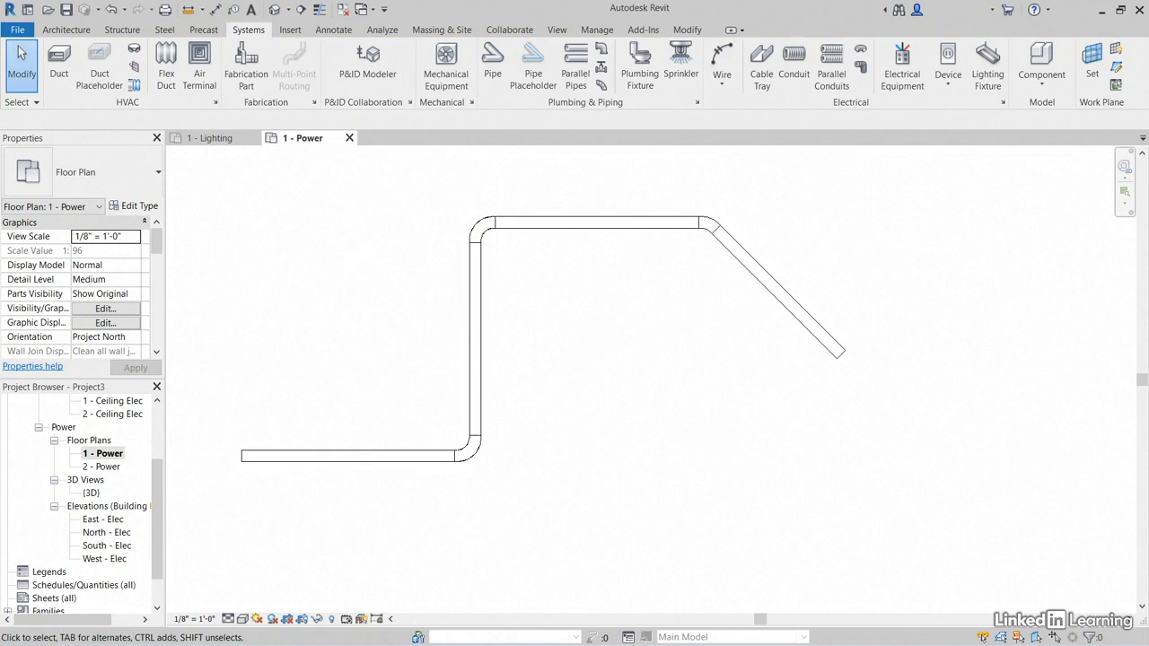
pyautogui.moveTo(338, 293); pyautogui.dragTo(343, 310, button='middle')
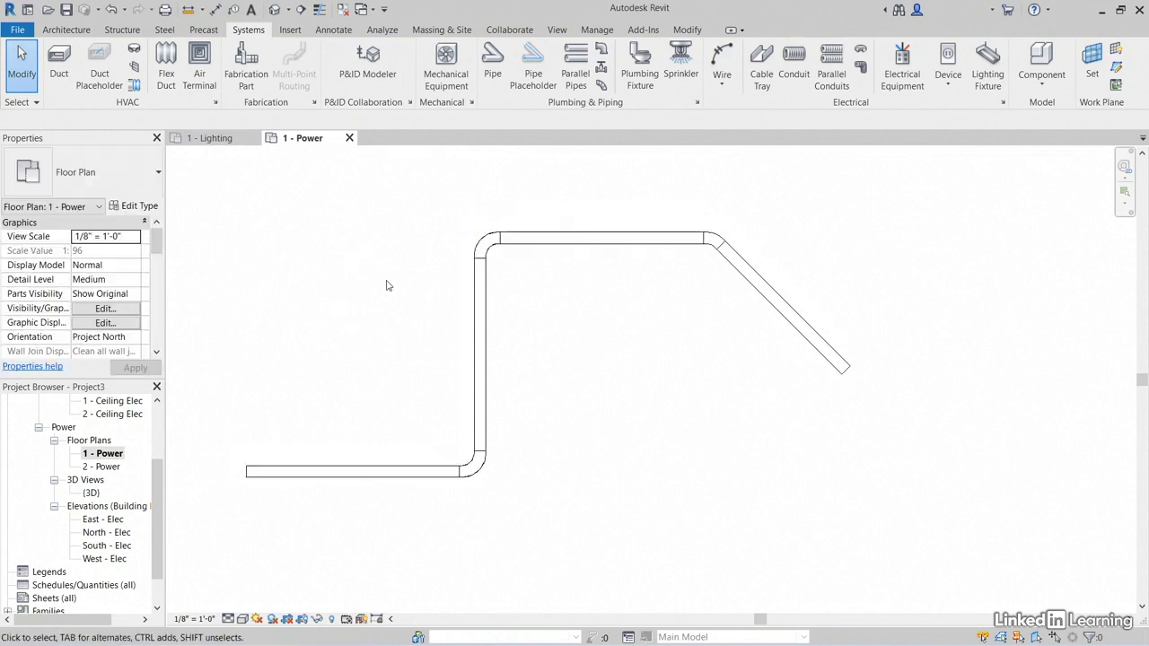
pyautogui.moveTo(913, 188)
pyautogui.mouseDown()
pyautogui.moveTo(406, 502)
pyautogui.moveTo(337, 352)
pyautogui.mouseUp()
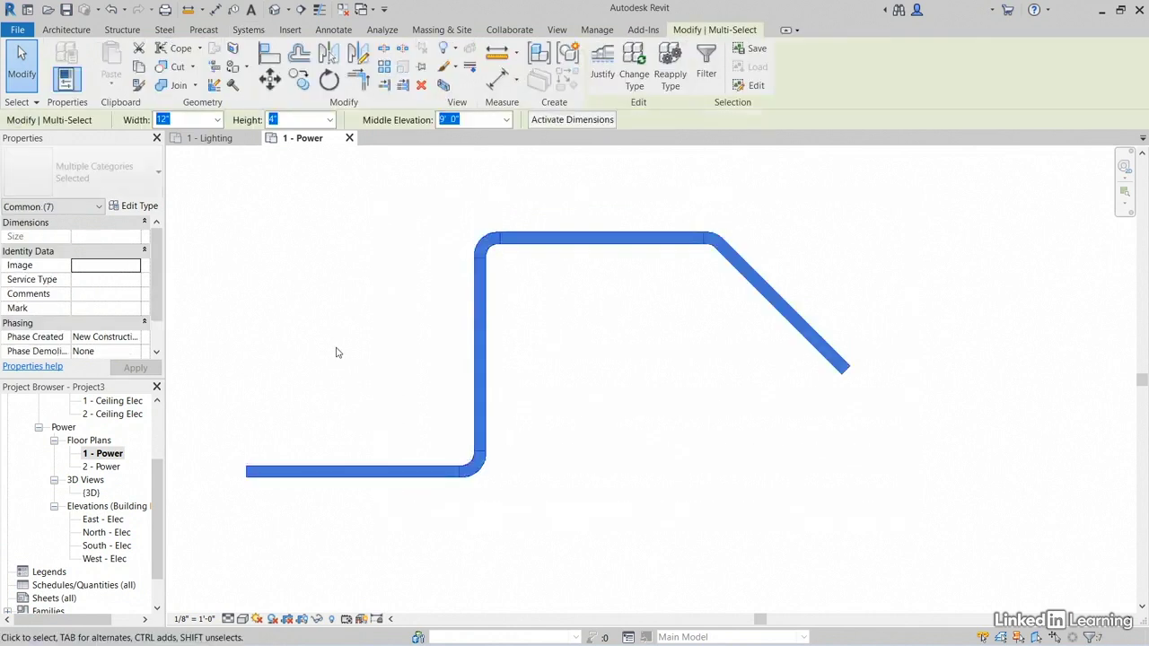
pyautogui.click(722, 206)
pyautogui.moveTo(887, 209); pyautogui.dragTo(359, 509)
pyautogui.press('Delete')
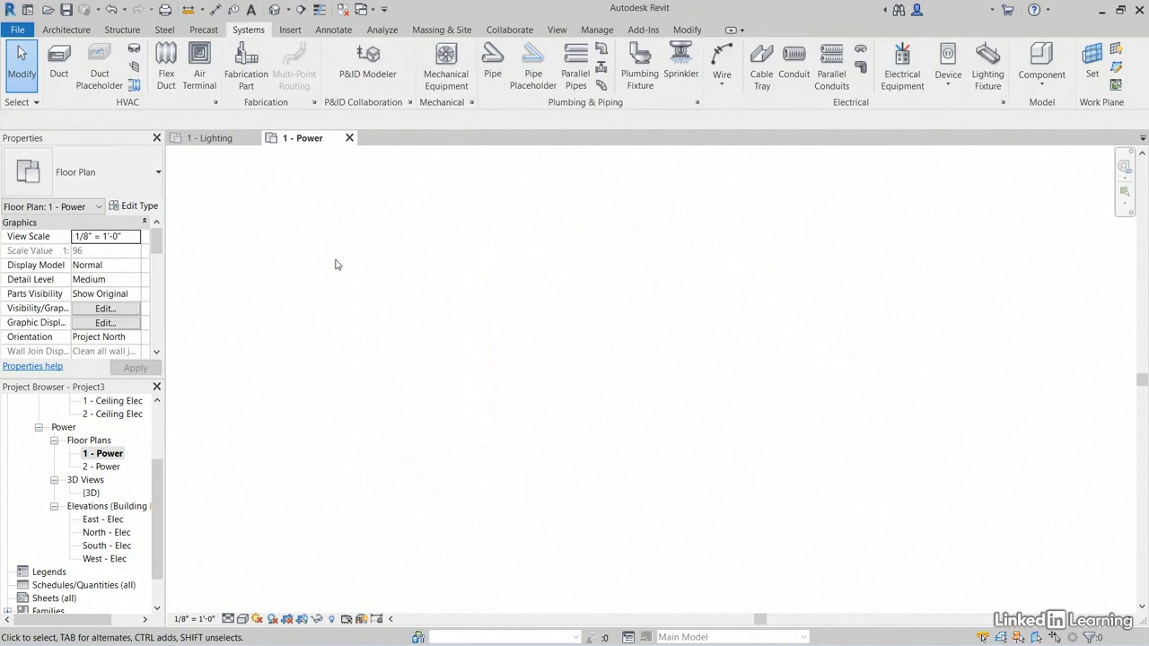
# Start saving the project and navigate to C: > LinkedIn > Revit MEP 2021 > Chapter-1.
pyautogui.click(66, 11)
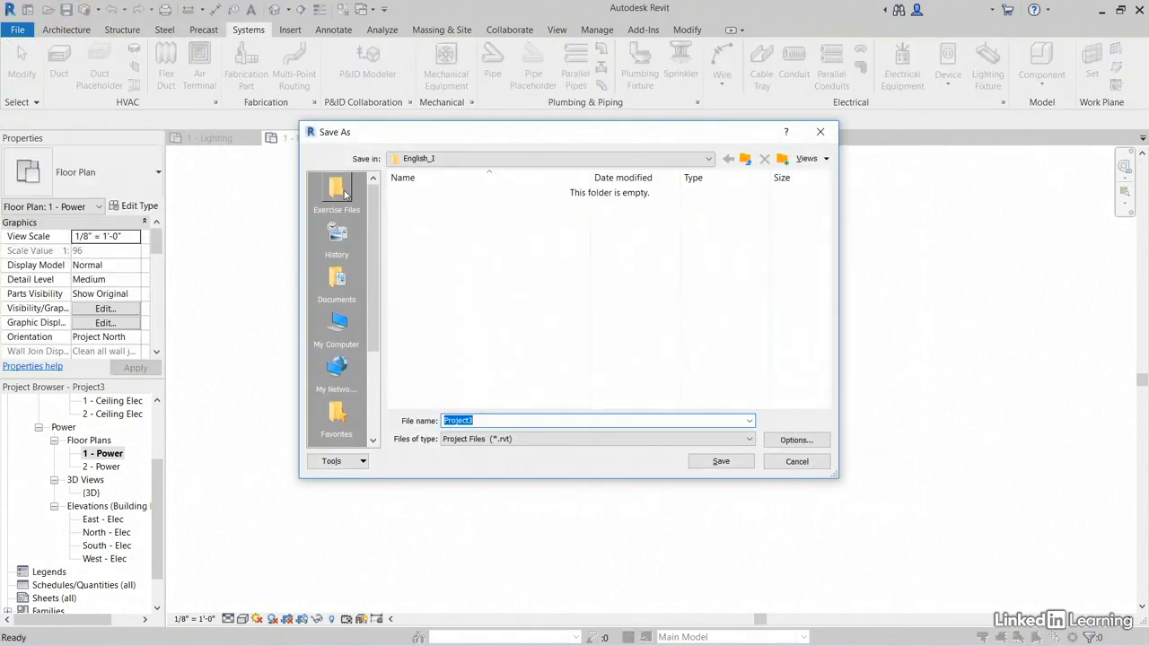
pyautogui.click(345, 194)
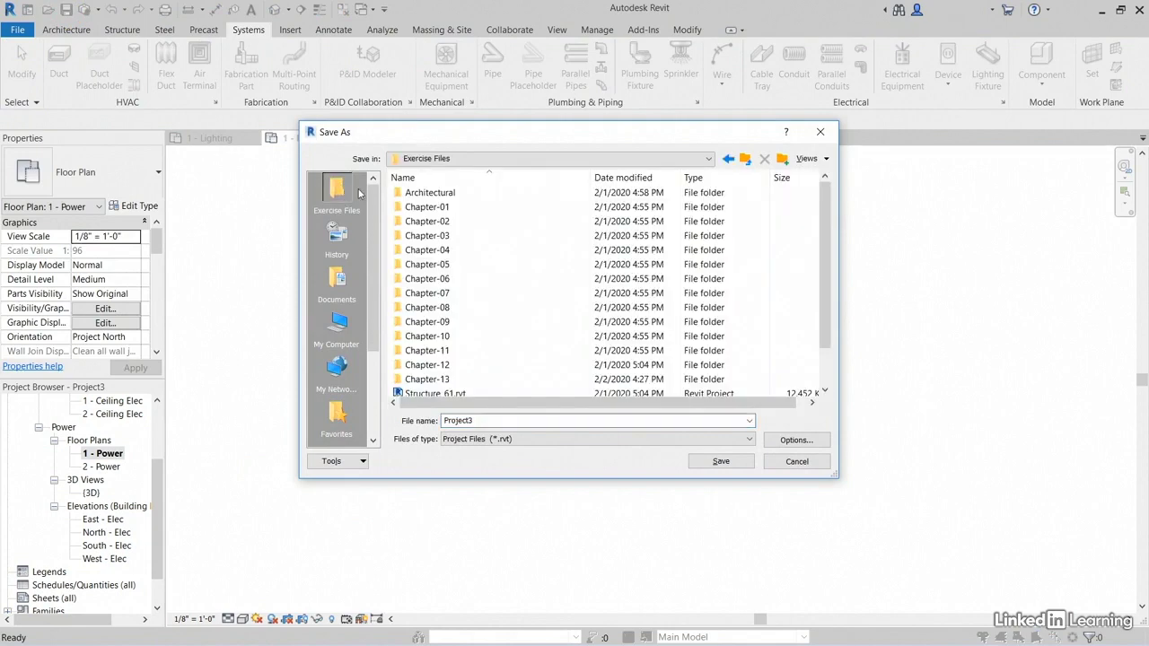
pyautogui.click(453, 162)
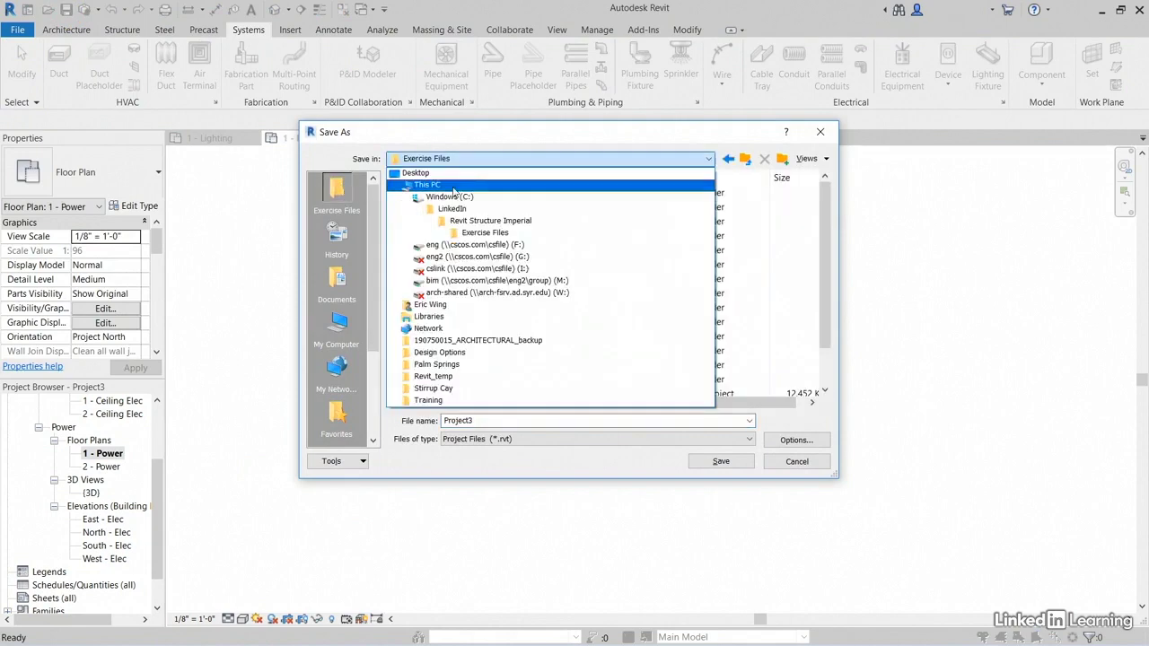
pyautogui.click(453, 198)
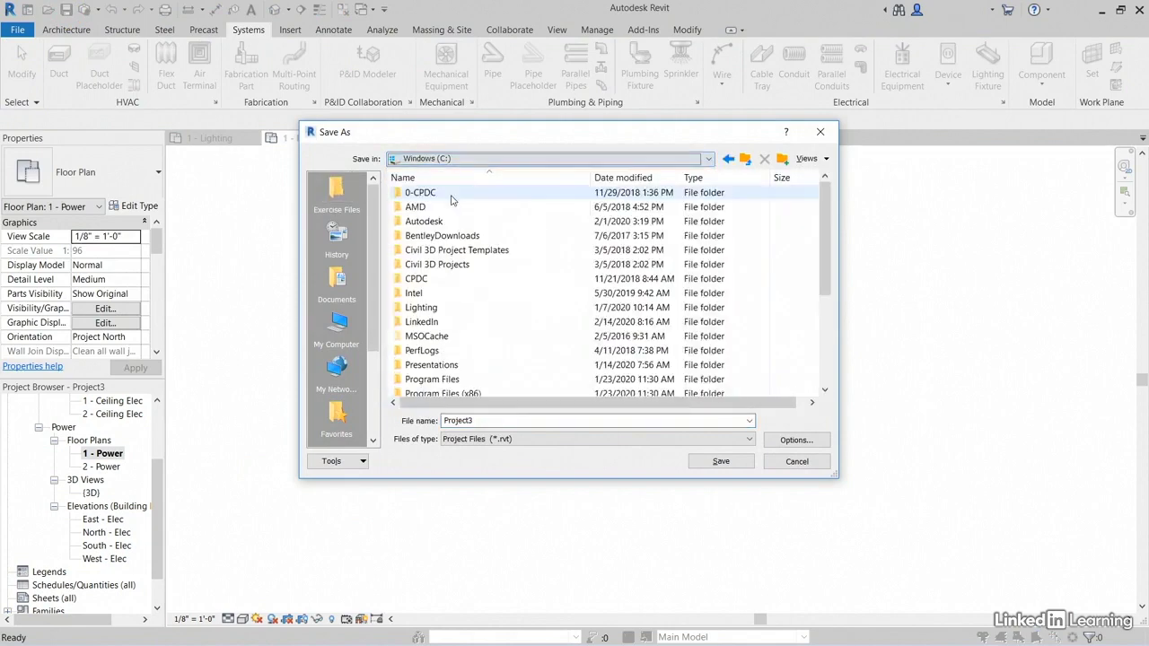
pyautogui.doubleClick(430, 321)
pyautogui.doubleClick(458, 222)
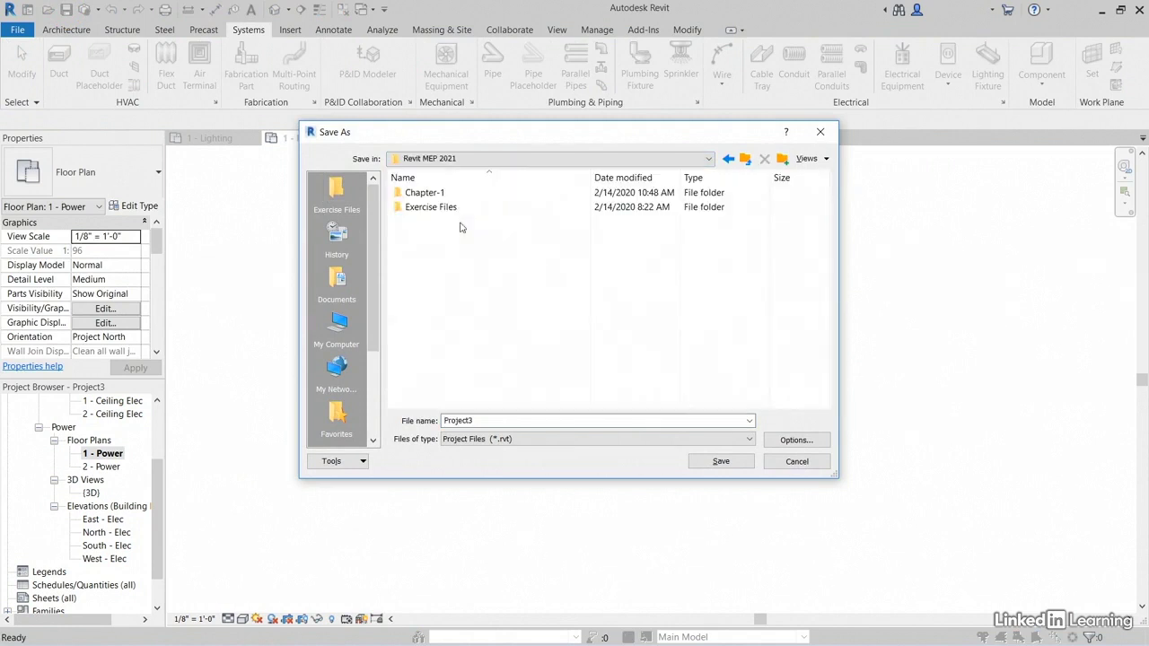
pyautogui.doubleClick(436, 193)
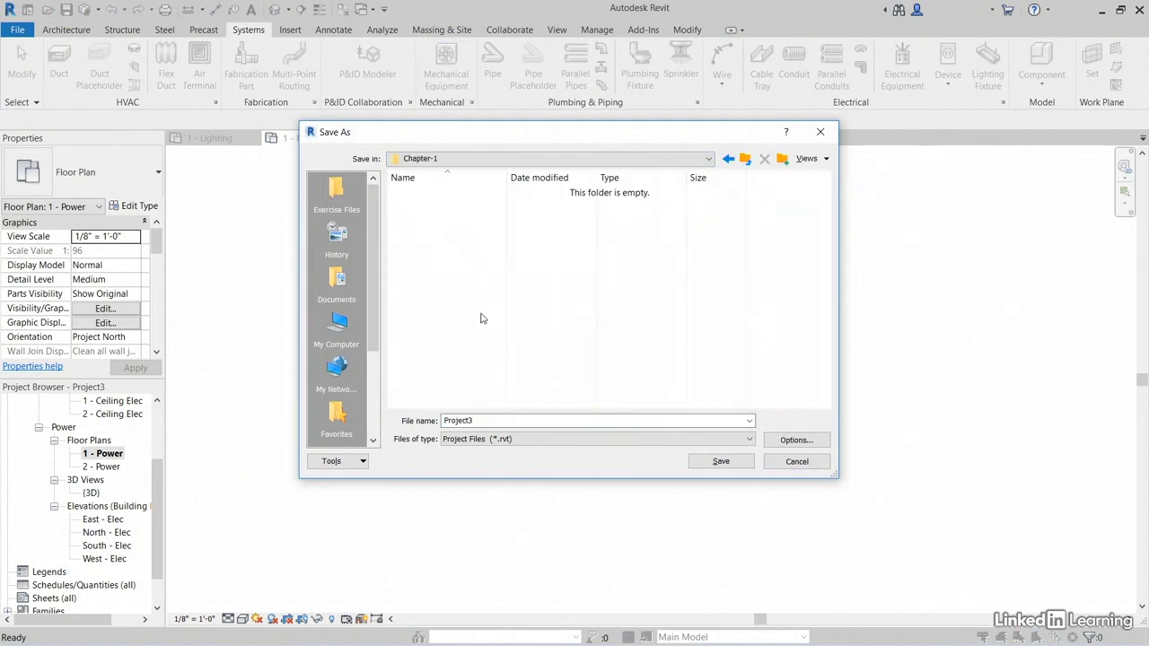
# Enter 'Electrical Project' as the file name, correcting the misspelled first attempt.
pyautogui.click(510, 422)
pyautogui.write('Electrical')
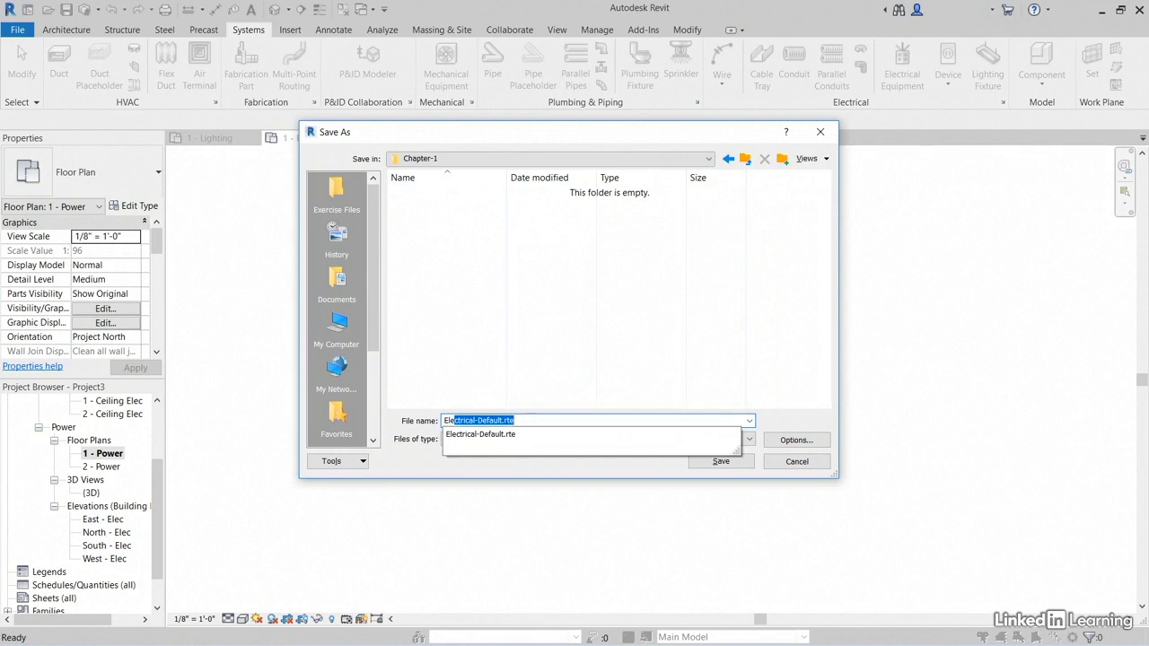
pyautogui.write('l Proje')
pyautogui.write('ct')
pyautogui.hotkey('ctrl', 'a')
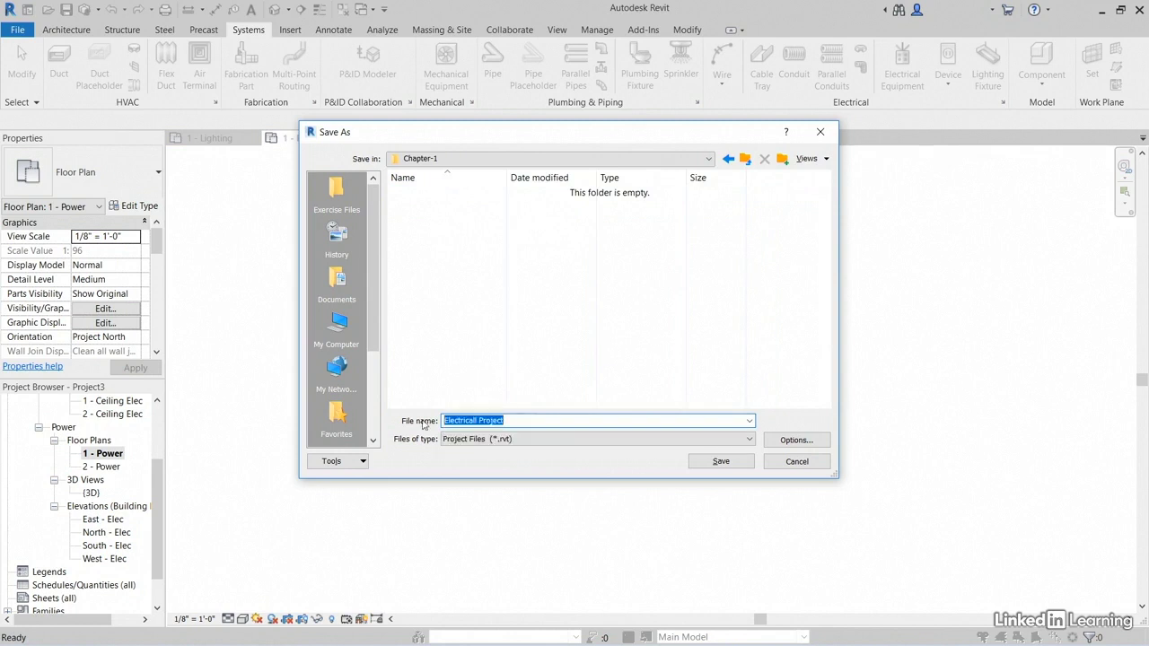
pyautogui.write('Electrical Project')
pyautogui.click(790, 443)
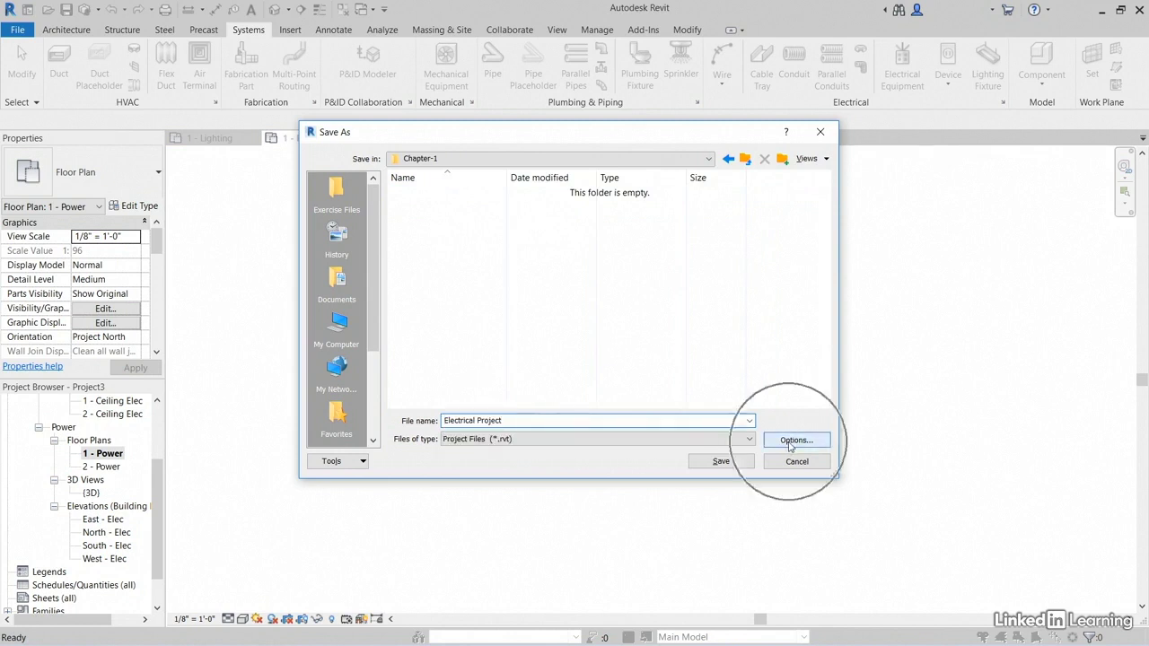
# Limit maximum backups to 1 and save the file as Electrical Project.
pyautogui.click(790, 443)
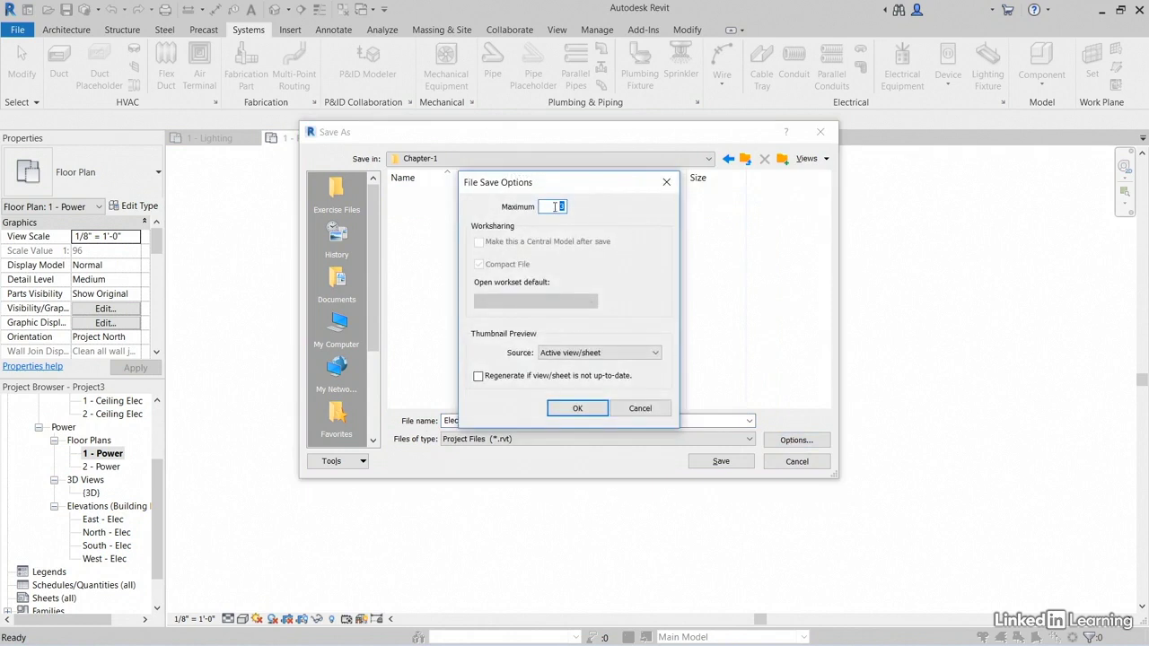
pyautogui.write('1')
pyautogui.doubleClick(558, 206)
pyautogui.doubleClick(558, 206)
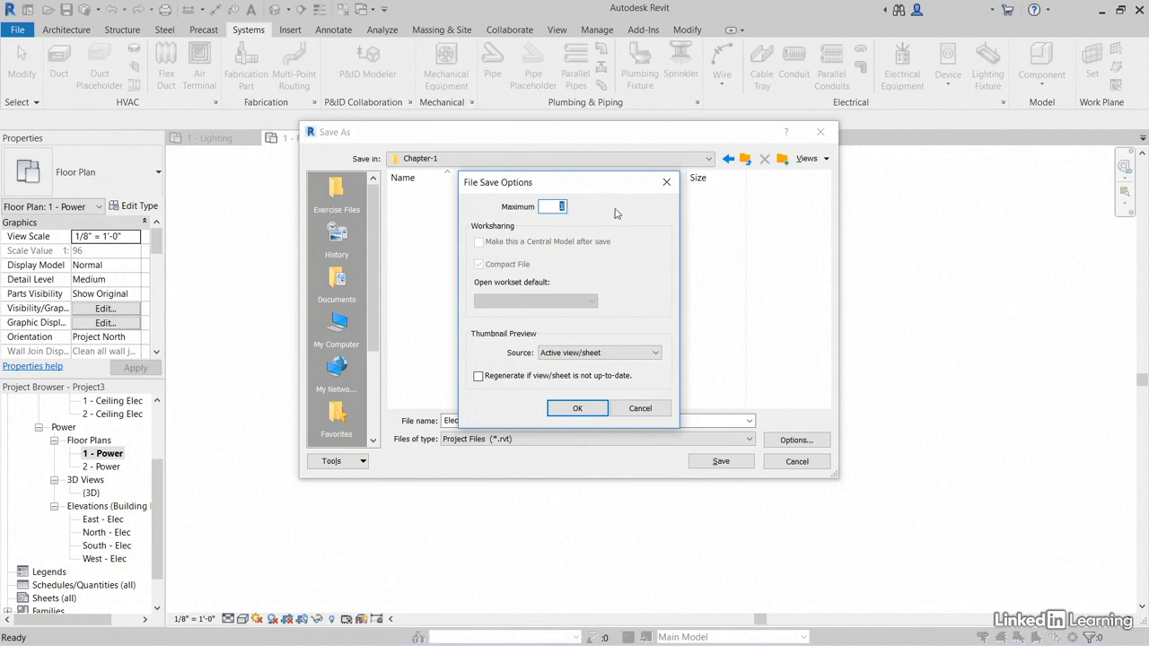
pyautogui.click(564, 411)
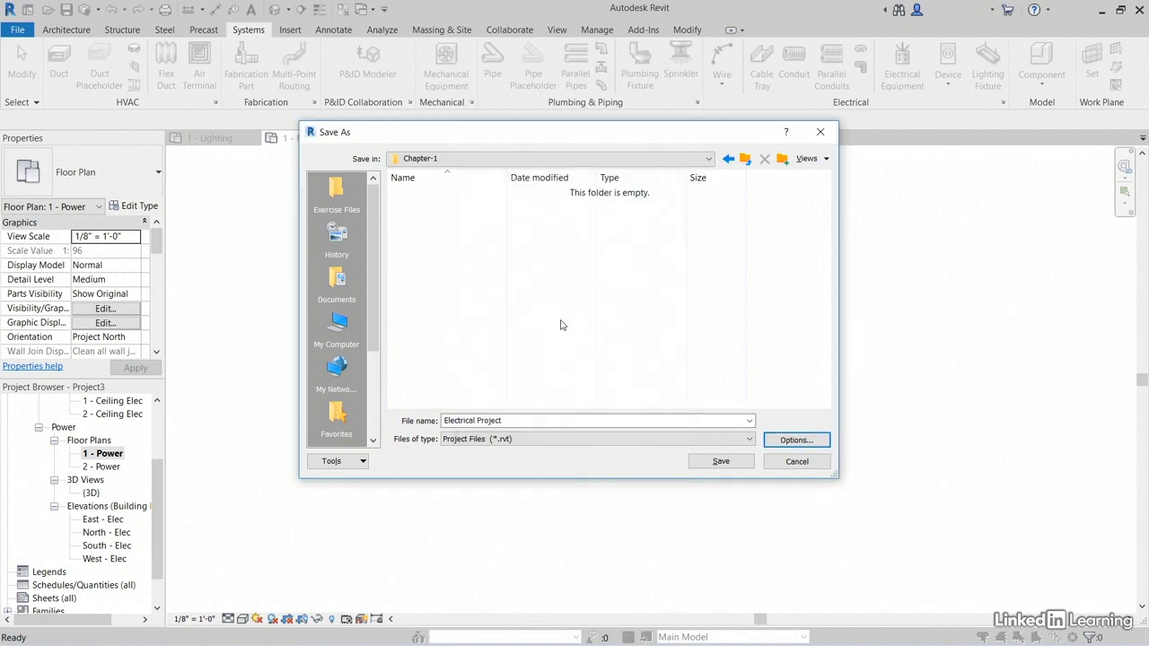
pyautogui.click(722, 461)
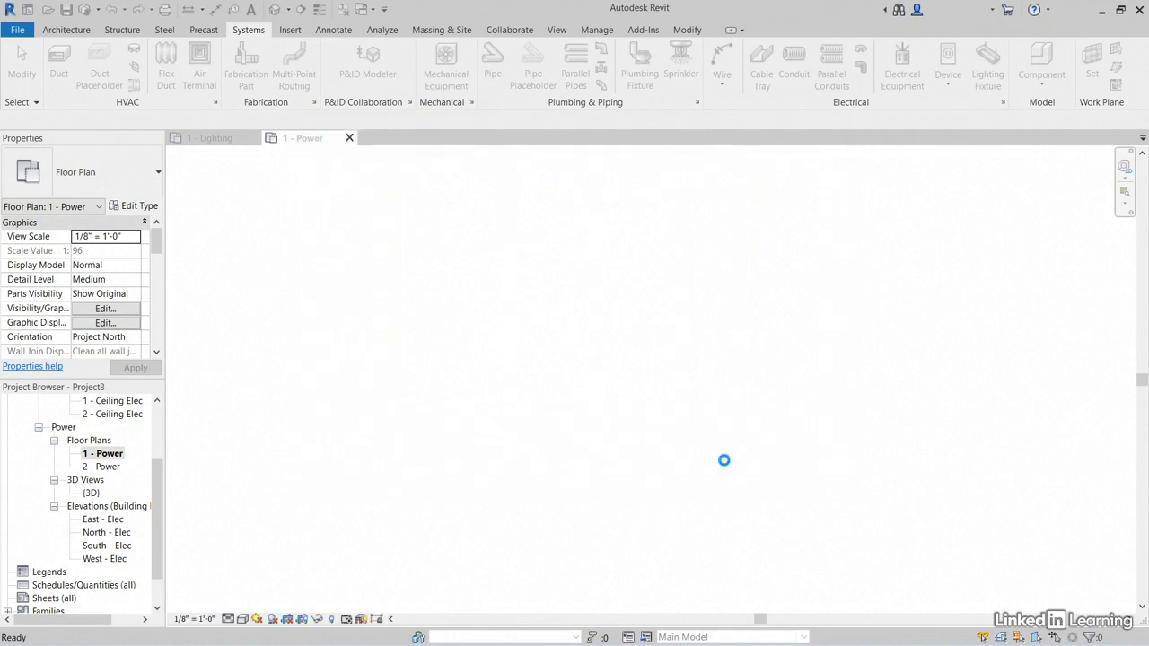